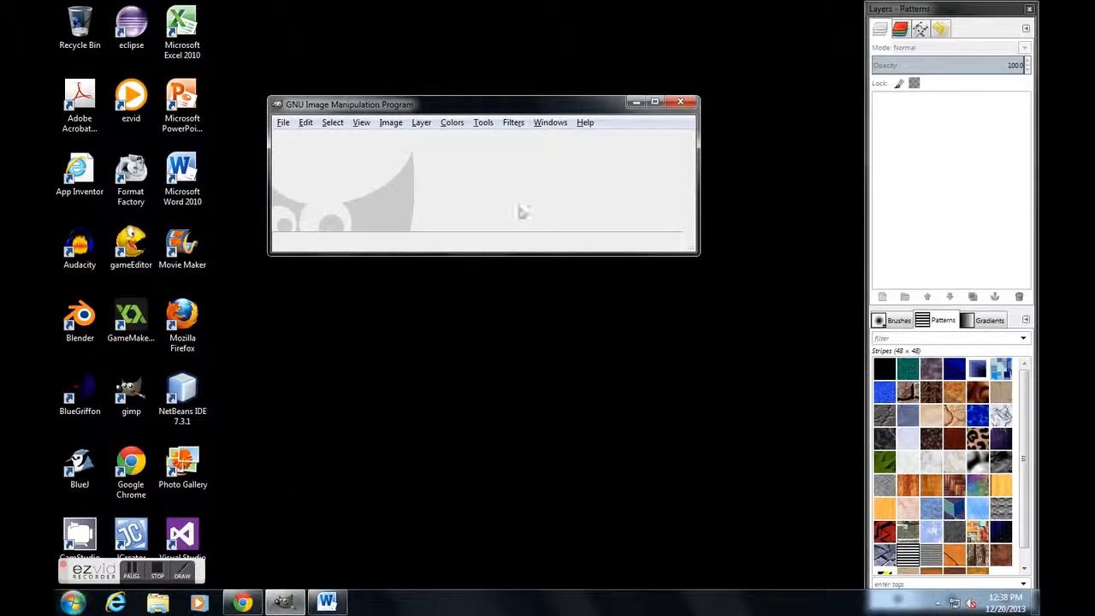
Step: Create a new blank image 700 px wide and 200 px high
{"action": "left_click", "coordinate": [290, 124]}
{"action": "left_click", "coordinate": [304, 140]}
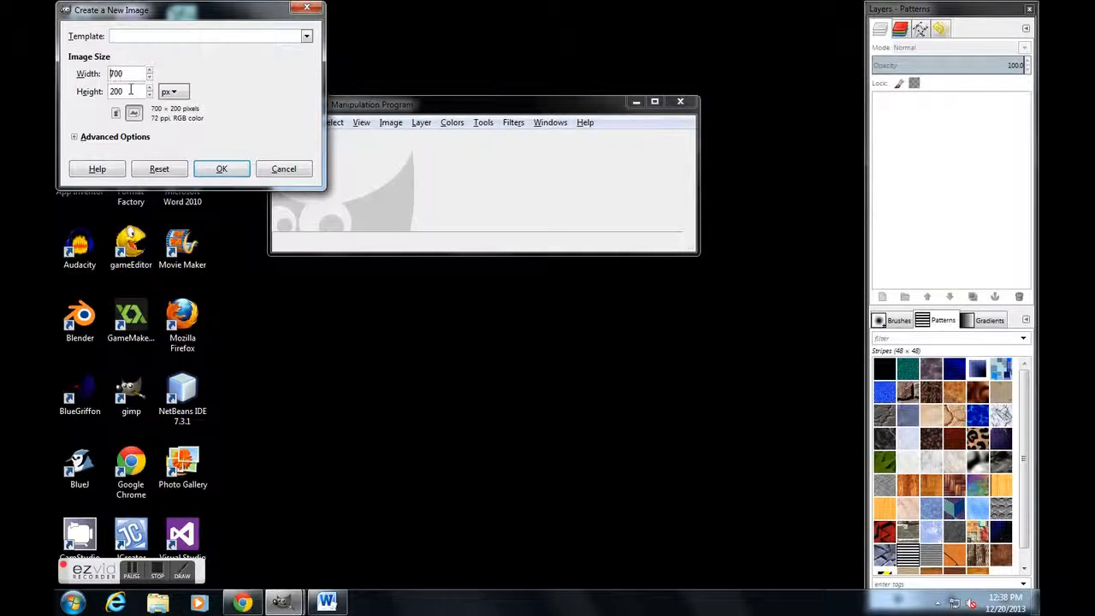
{"action": "left_click", "coordinate": [210, 169]}
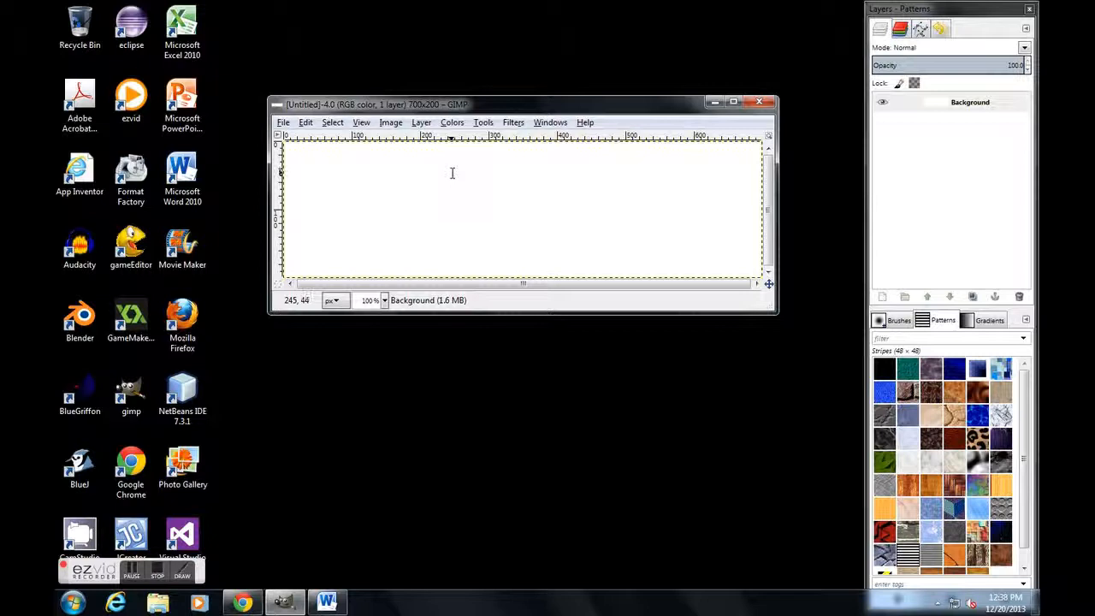
Step: Add a text layer with the person's full name near the canvas's left edge using the Text tool
{"action": "left_click", "coordinate": [484, 123]}
{"action": "left_click", "coordinate": [511, 257]}
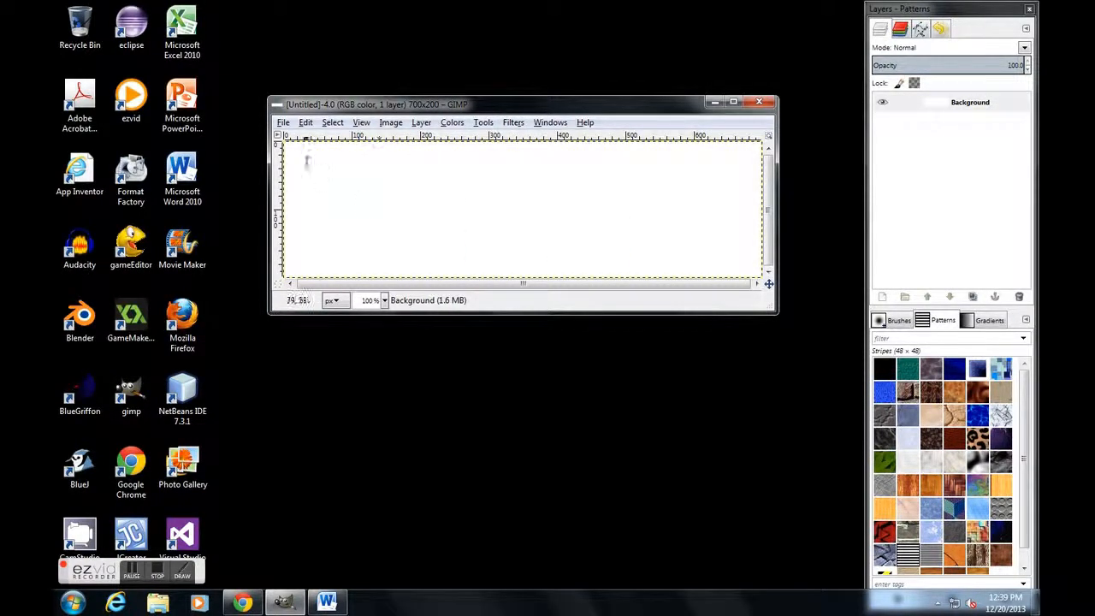
{"action": "right_click", "coordinate": [290, 211]}
{"action": "left_click", "coordinate": [288, 207]}
{"action": "left_click", "coordinate": [288, 207]}
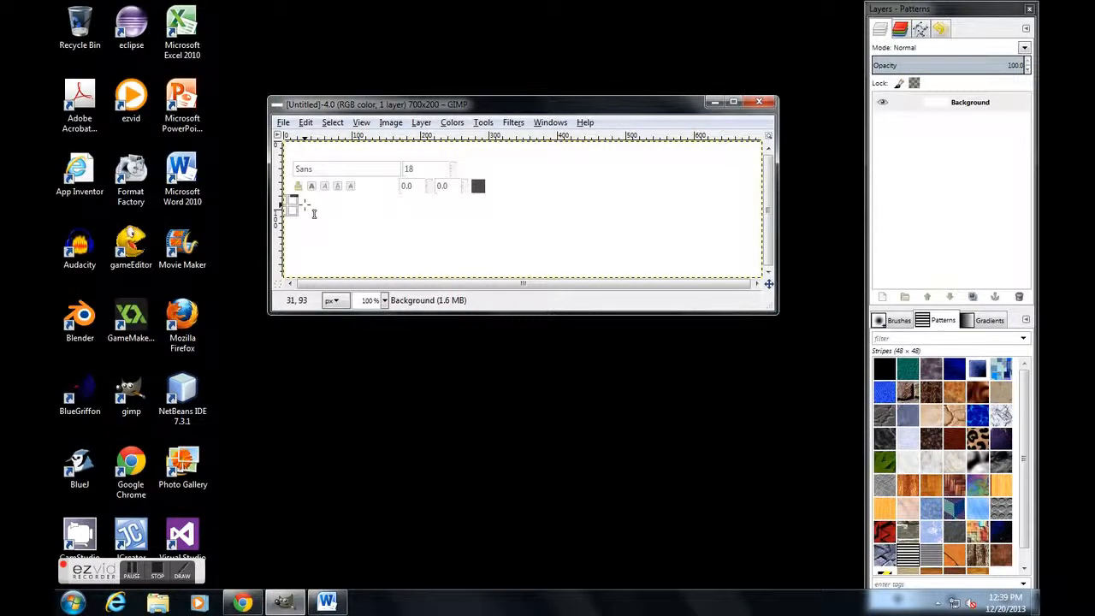
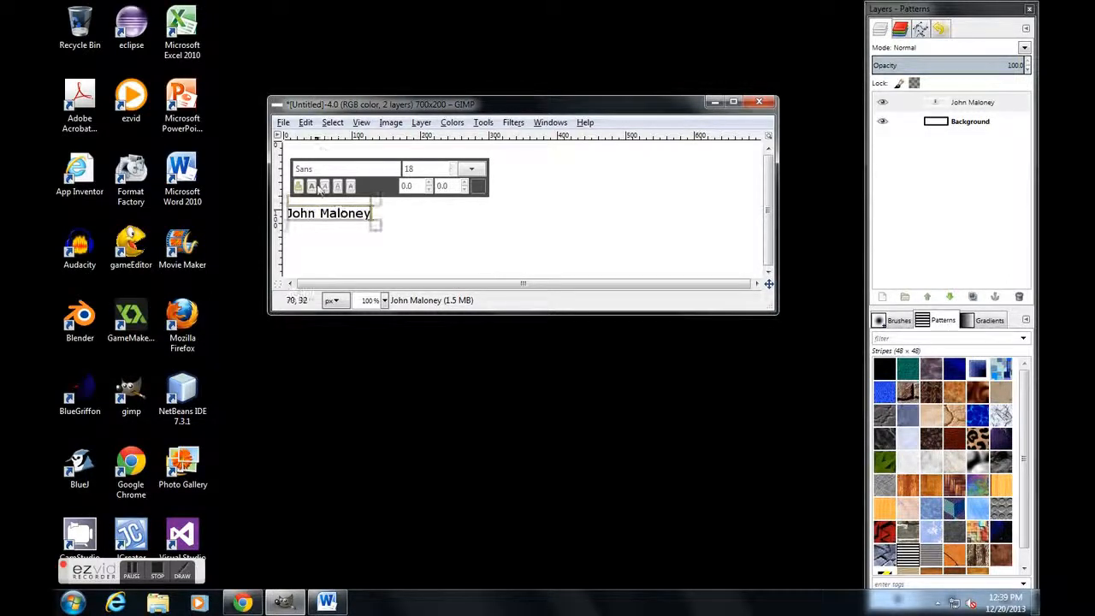
Step: Make the whole name text bold and enlarge it until it spans nearly the full image width
{"action": "left_click_drag", "start_coordinate": [371, 213], "coordinate": [282, 215]}
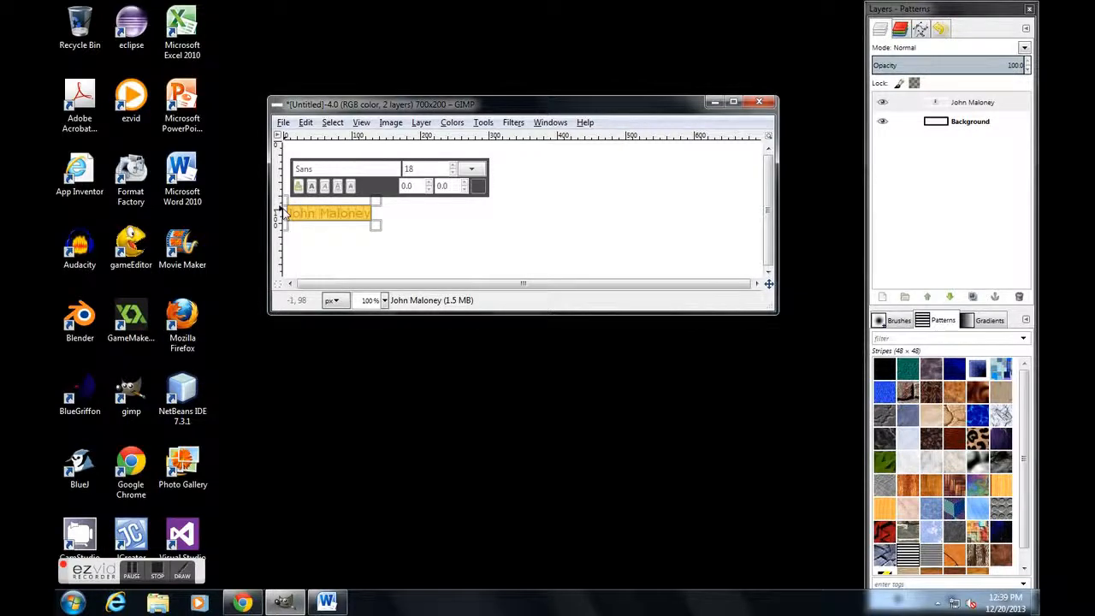
{"action": "left_click", "coordinate": [311, 186]}
{"action": "left_click_drag", "start_coordinate": [454, 166], "coordinate": [454, 168]}
Step: Move the enlarged name text up so it sits vertically centred on the canvas
{"action": "left_click", "coordinate": [556, 198]}
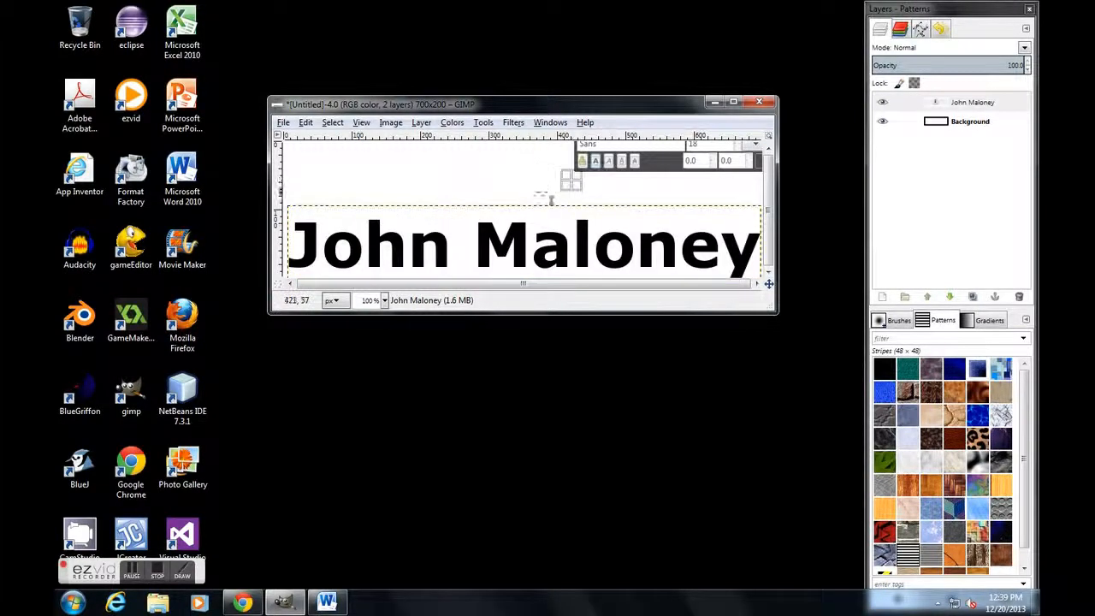
{"action": "left_click", "coordinate": [538, 204]}
{"action": "left_click", "coordinate": [515, 217]}
{"action": "left_click_drag", "start_coordinate": [526, 208], "coordinate": [533, 176]}
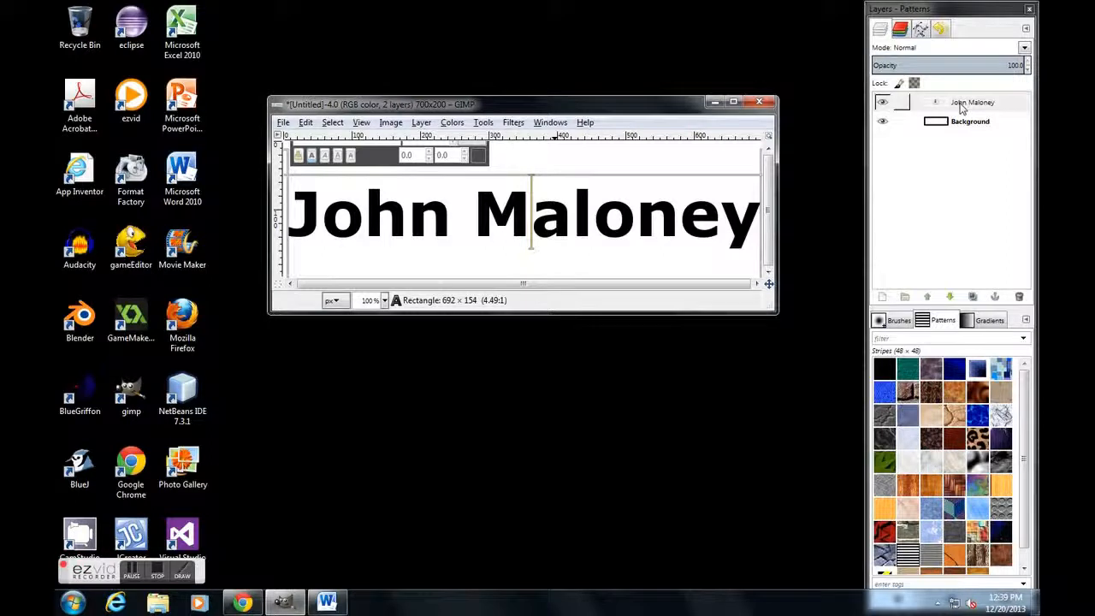
Step: Merge the text layer down into the background and invert the image's colors
{"action": "right_click", "coordinate": [961, 106]}
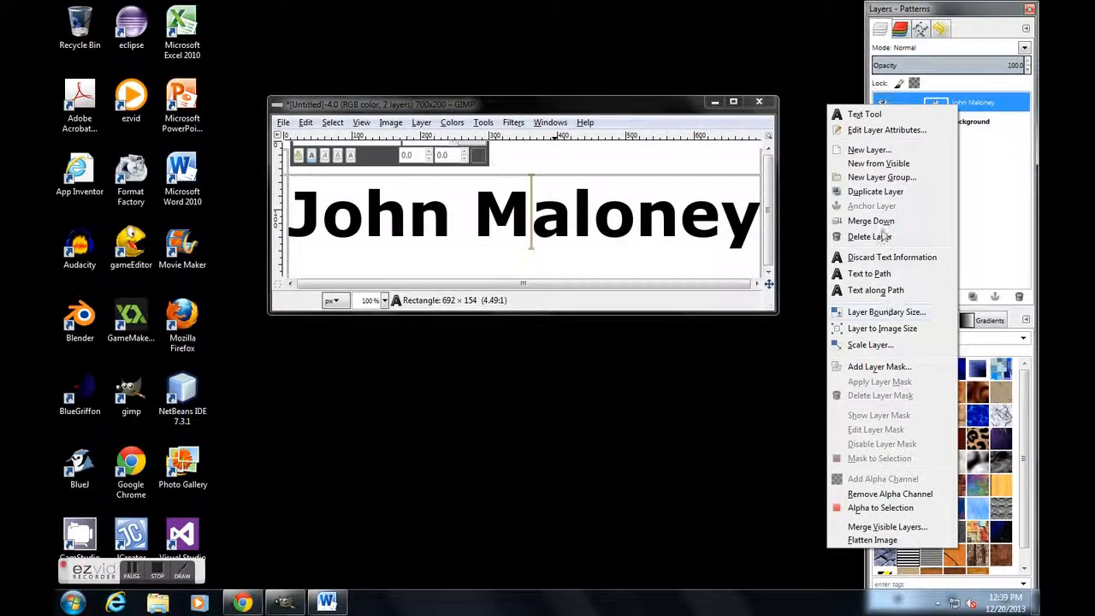
{"action": "left_click", "coordinate": [884, 222]}
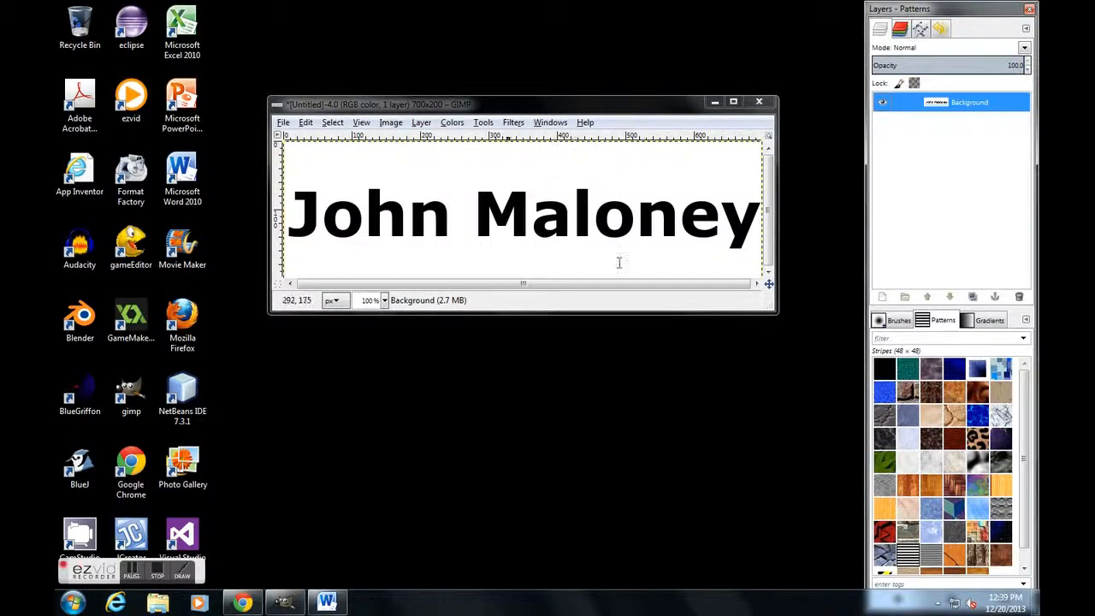
{"action": "left_click", "coordinate": [454, 124]}
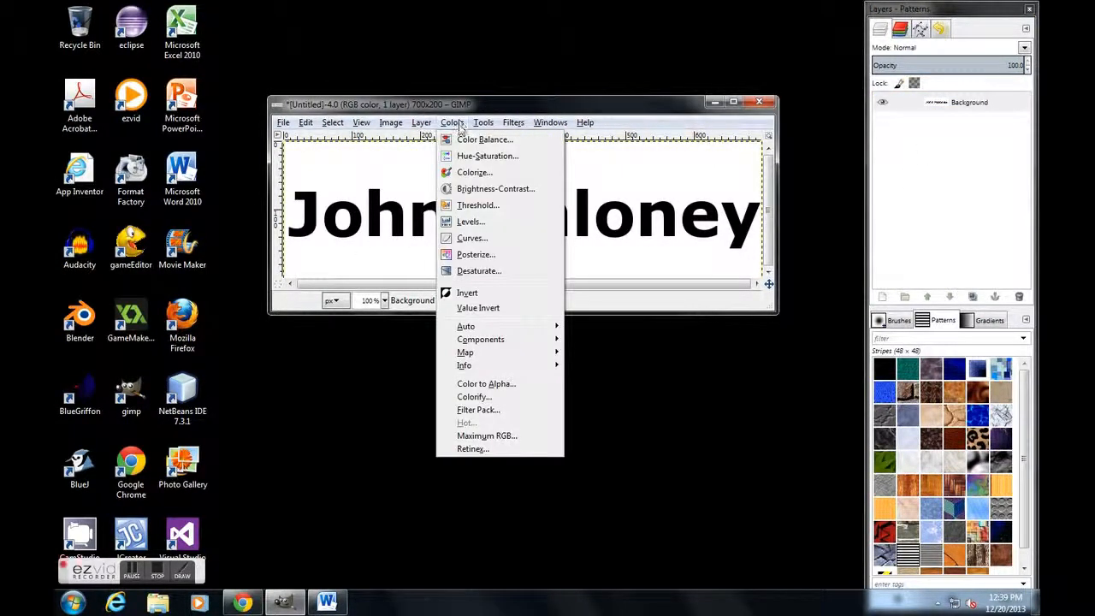
{"action": "left_click", "coordinate": [487, 293]}
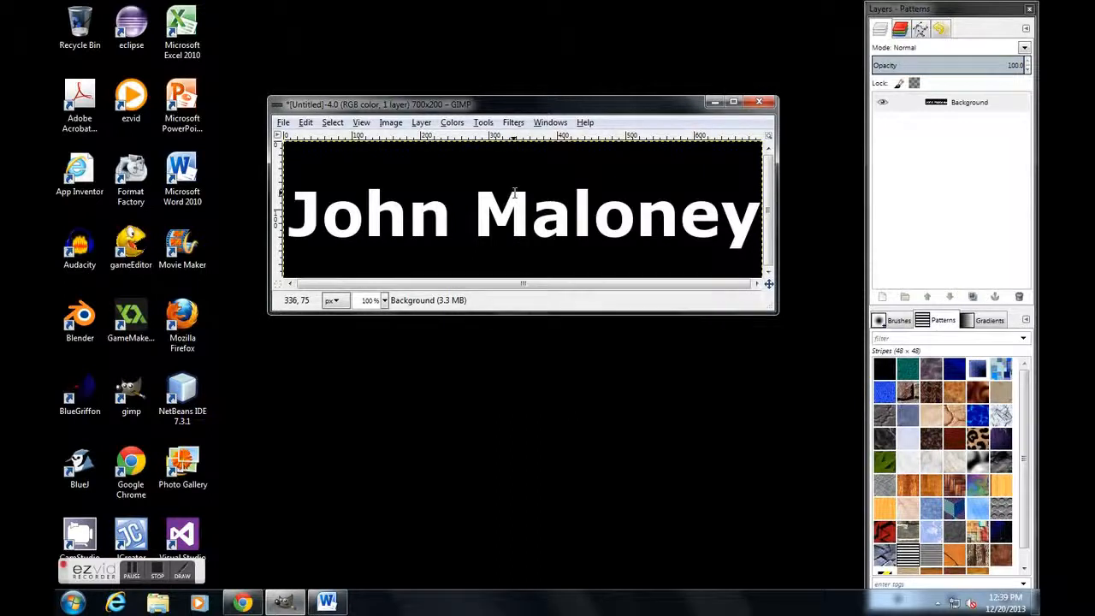
Step: Apply a Gaussian Blur to the background with 5.0 px horizontal and vertical radius, using the RLE method
{"action": "left_click", "coordinate": [514, 122]}
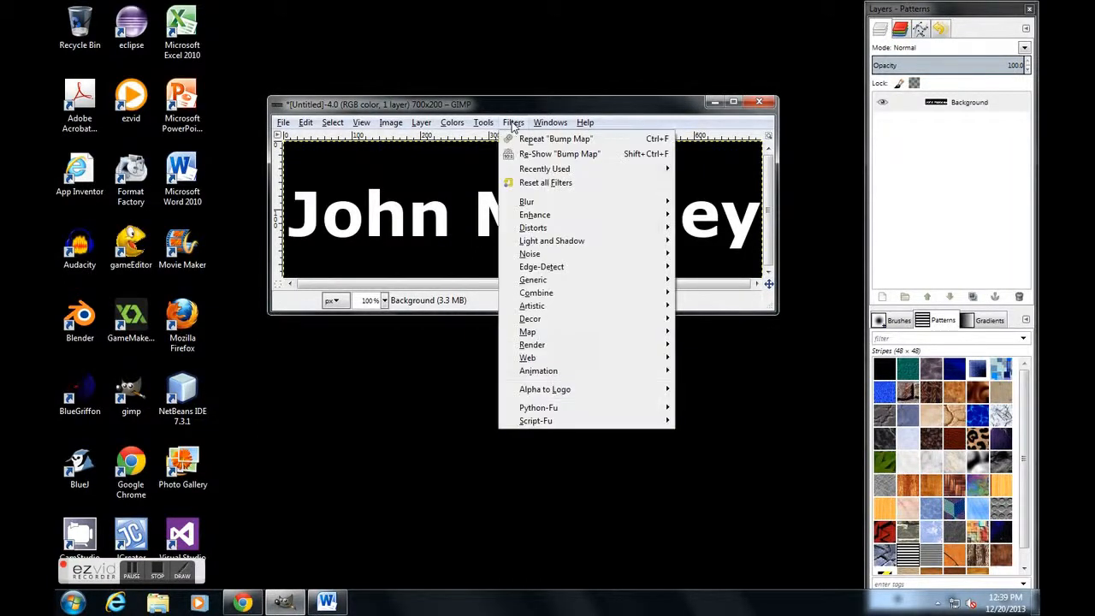
{"action": "mouse_move", "coordinate": [579, 201]}
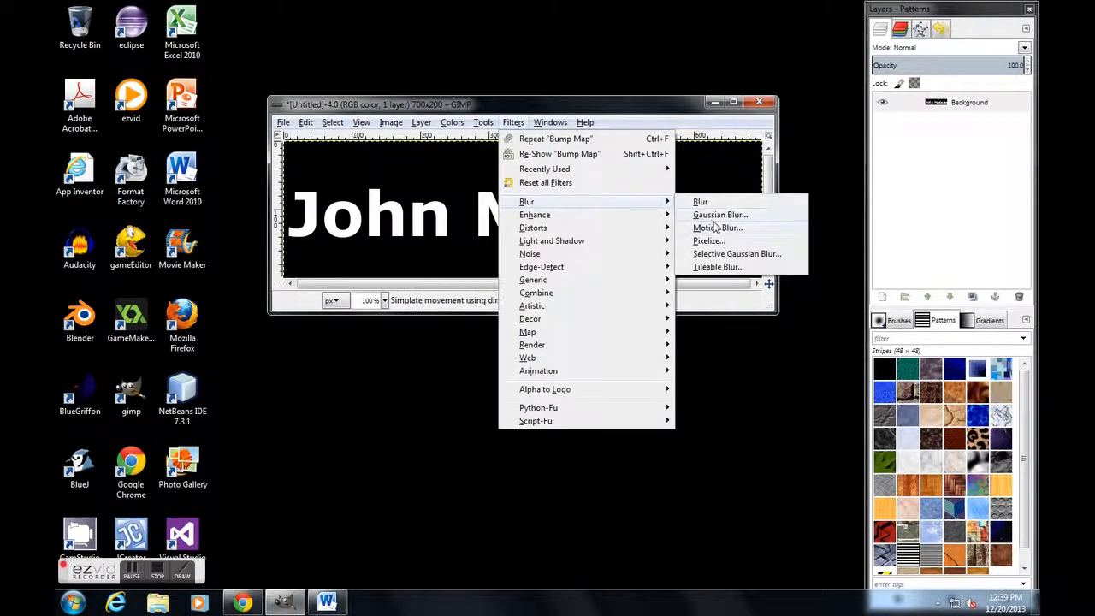
{"action": "left_click", "coordinate": [718, 214]}
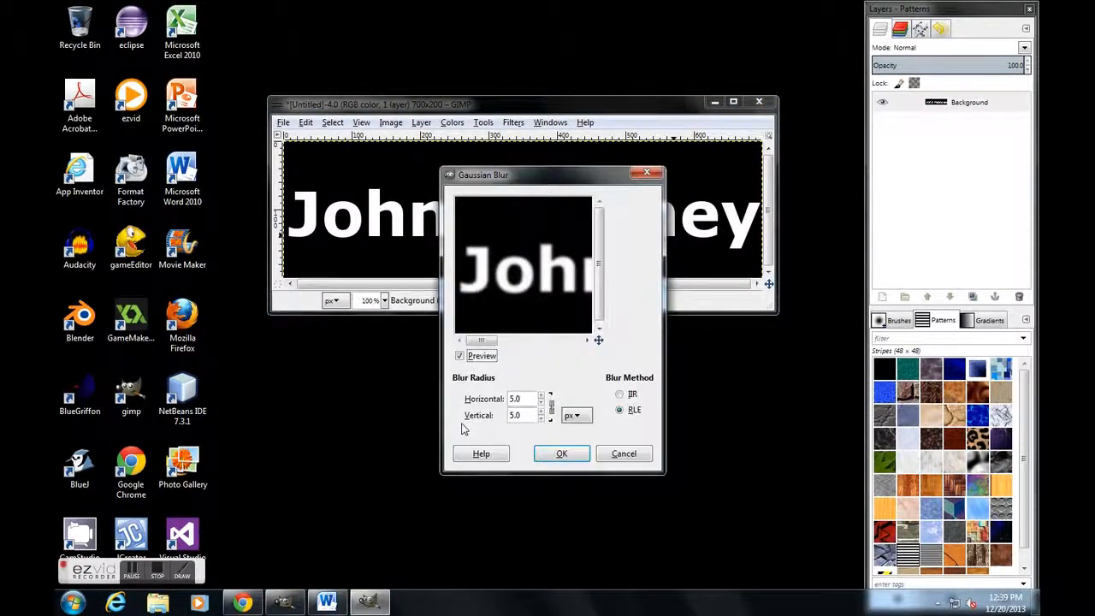
{"action": "left_click", "coordinate": [547, 449]}
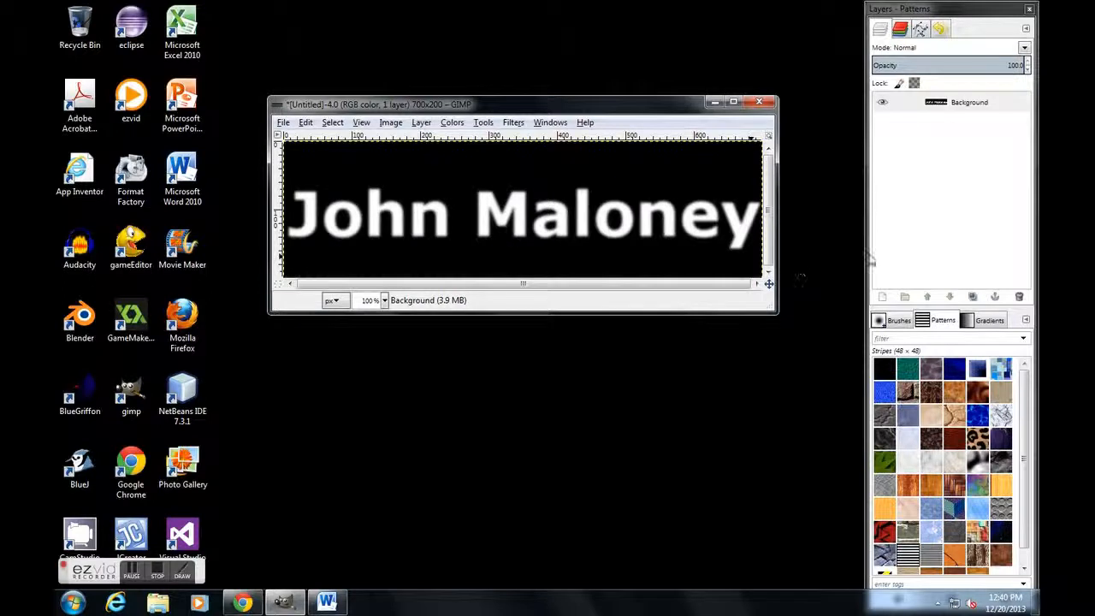
Step: Add a transparent 700 × 200 px layer above the background and fill it with the Stripes pattern
{"action": "left_click", "coordinate": [881, 297]}
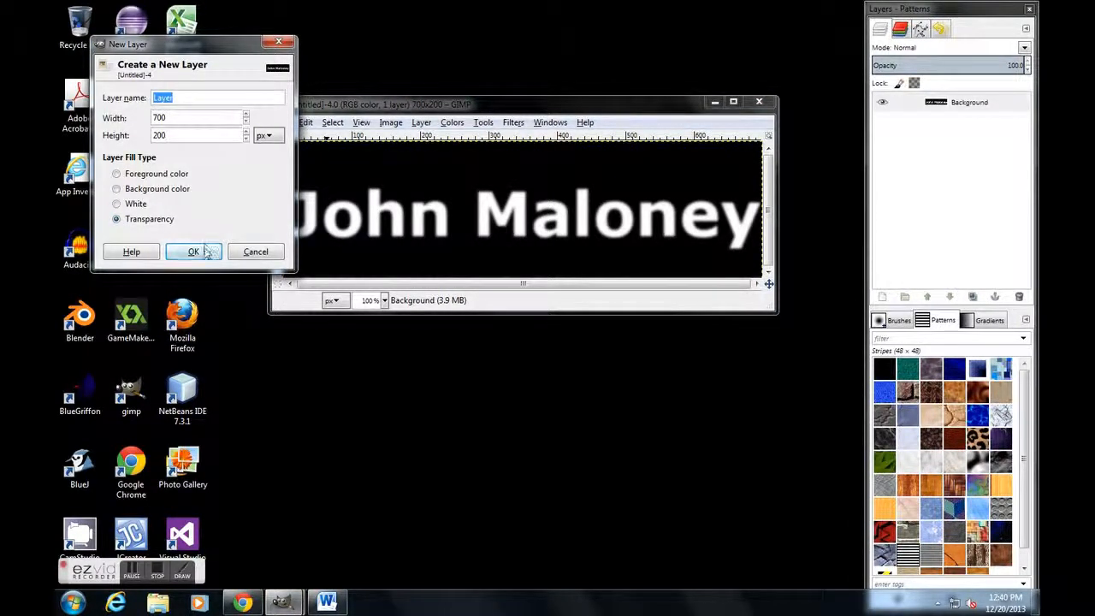
{"action": "left_click", "coordinate": [194, 252]}
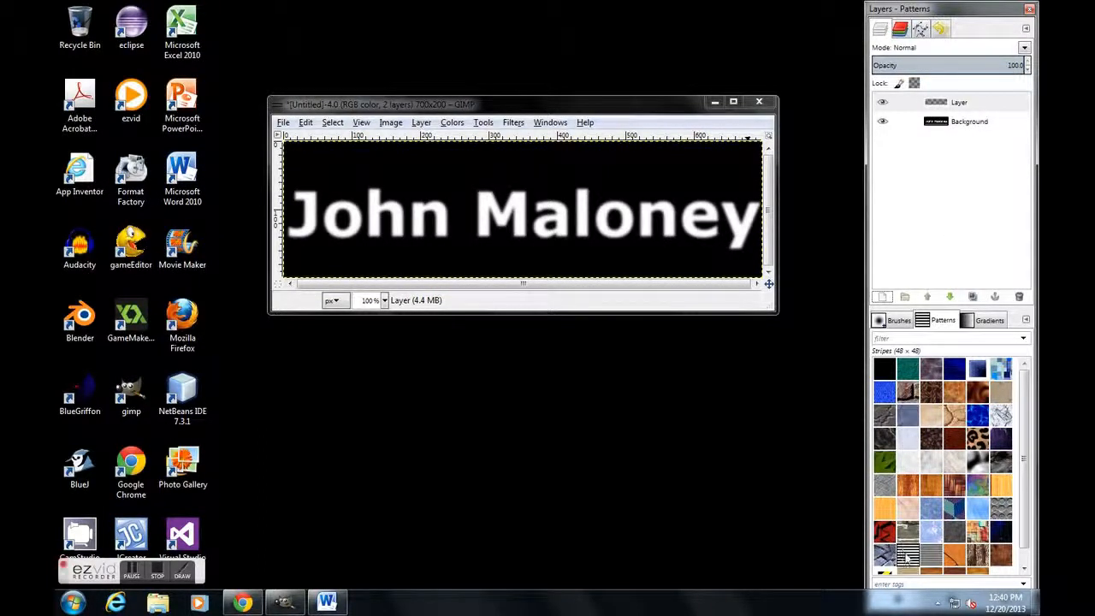
{"action": "left_click_drag", "start_coordinate": [912, 557], "coordinate": [945, 101]}
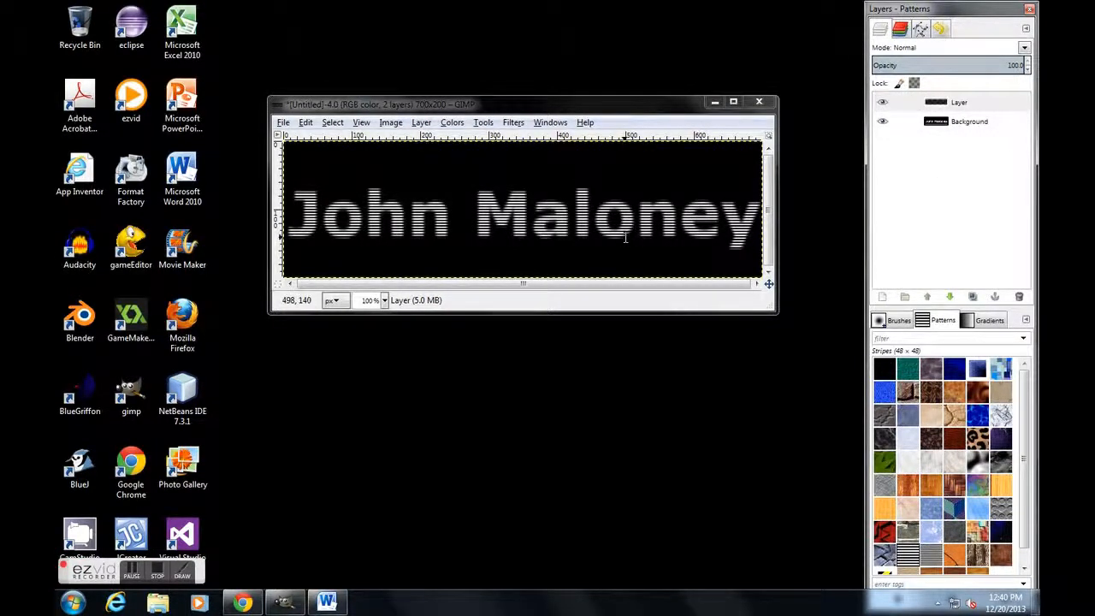
Step: Apply a linear Bump Map to the striped layer, using the Background layer as the bump map with depth 3
{"action": "left_click", "coordinate": [518, 126]}
{"action": "mouse_move", "coordinate": [551, 334]}
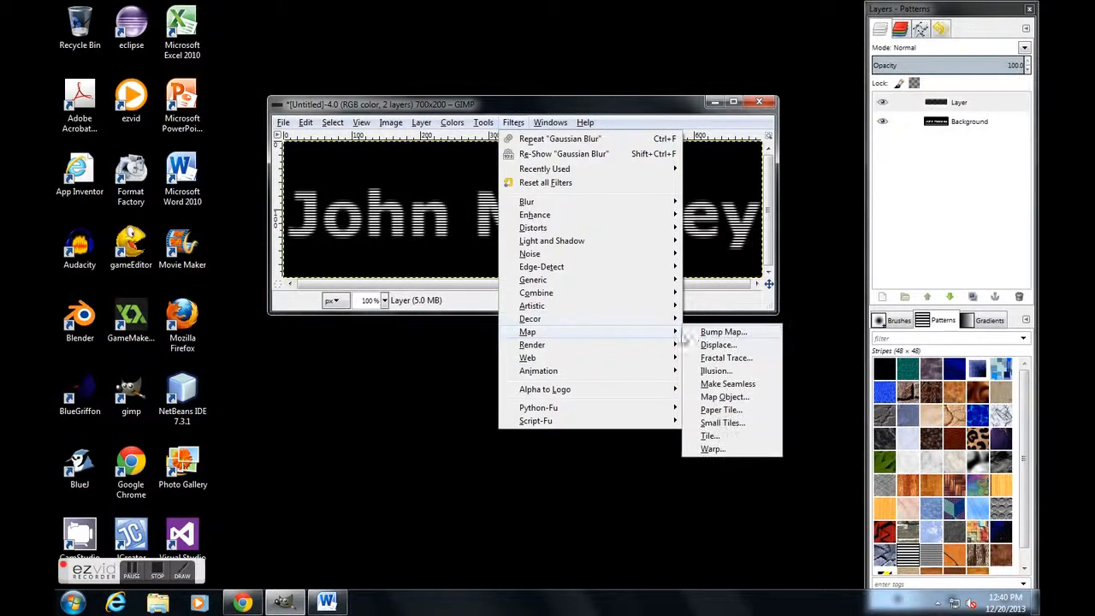
{"action": "left_click", "coordinate": [708, 332]}
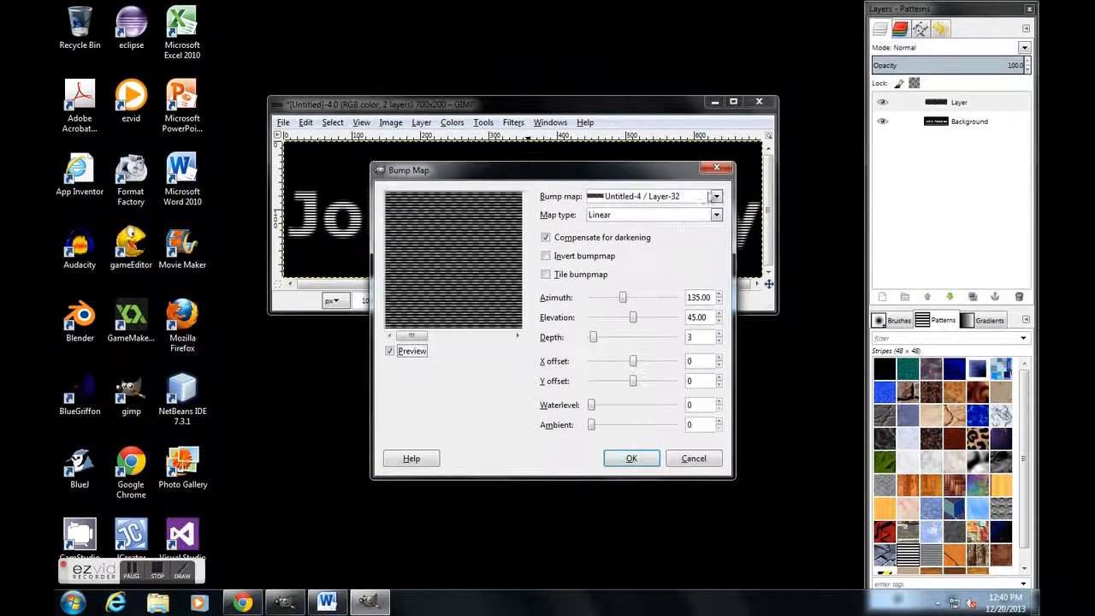
{"action": "left_click", "coordinate": [713, 197]}
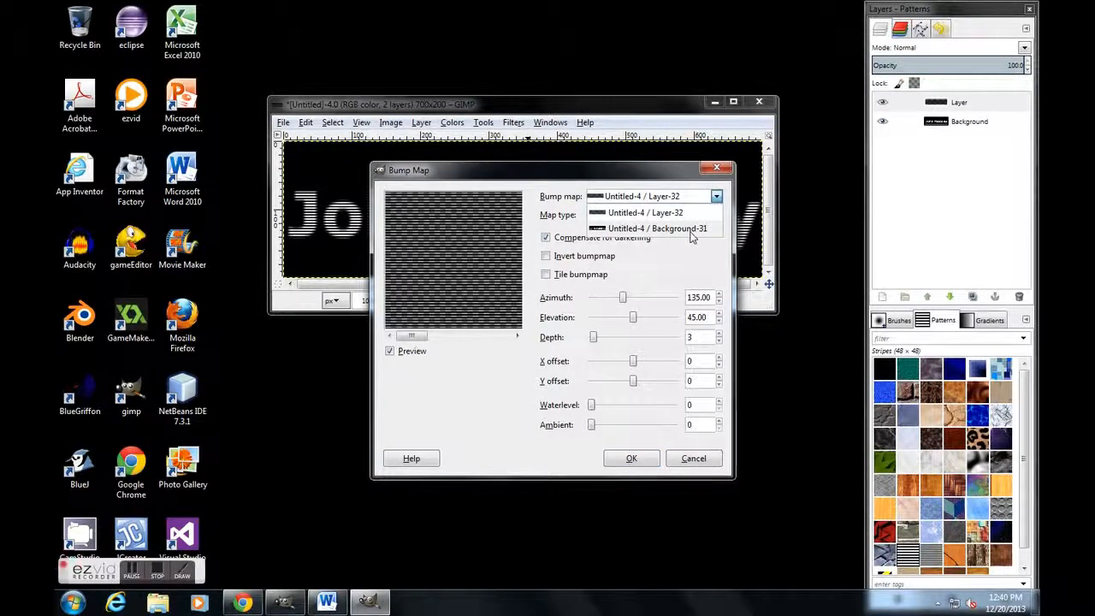
{"action": "left_click", "coordinate": [692, 229]}
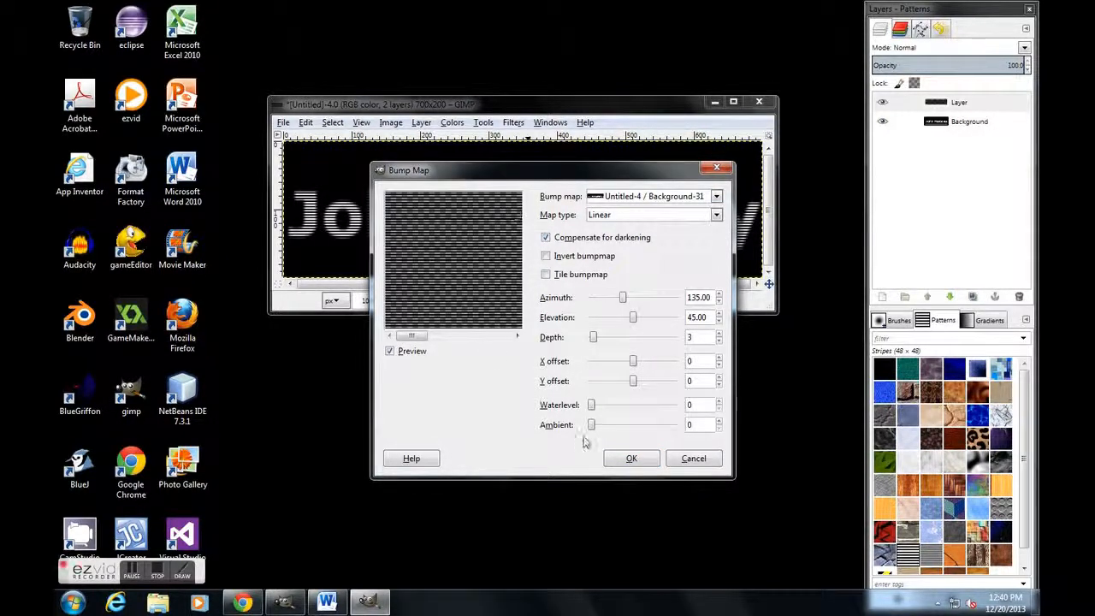
{"action": "left_click", "coordinate": [630, 458]}
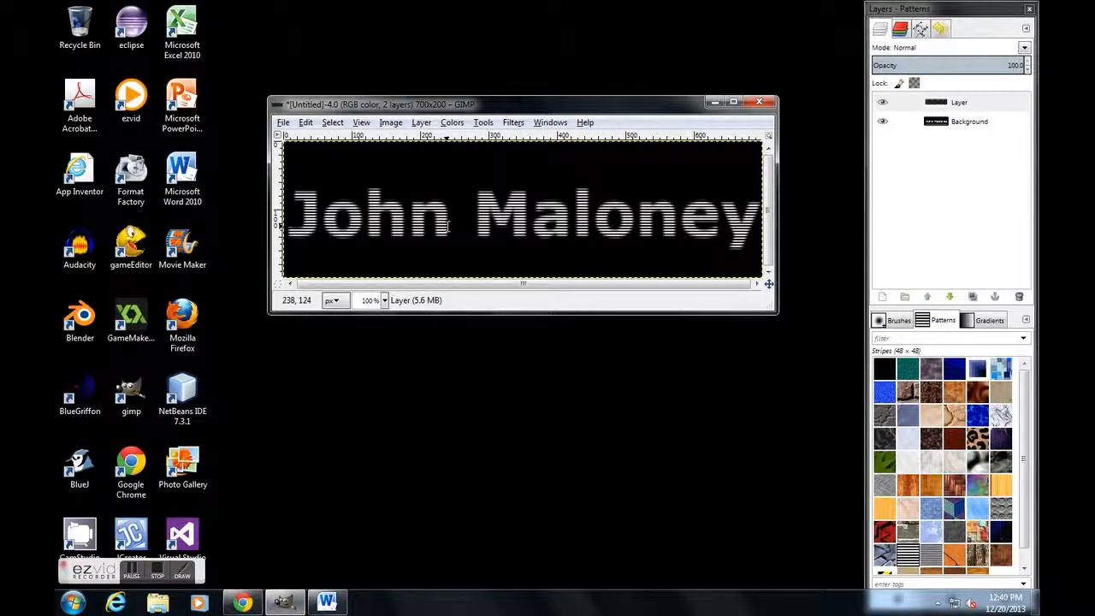
Step: Add a white (full opacity) layer mask to the striped layer
{"action": "right_click", "coordinate": [980, 105]}
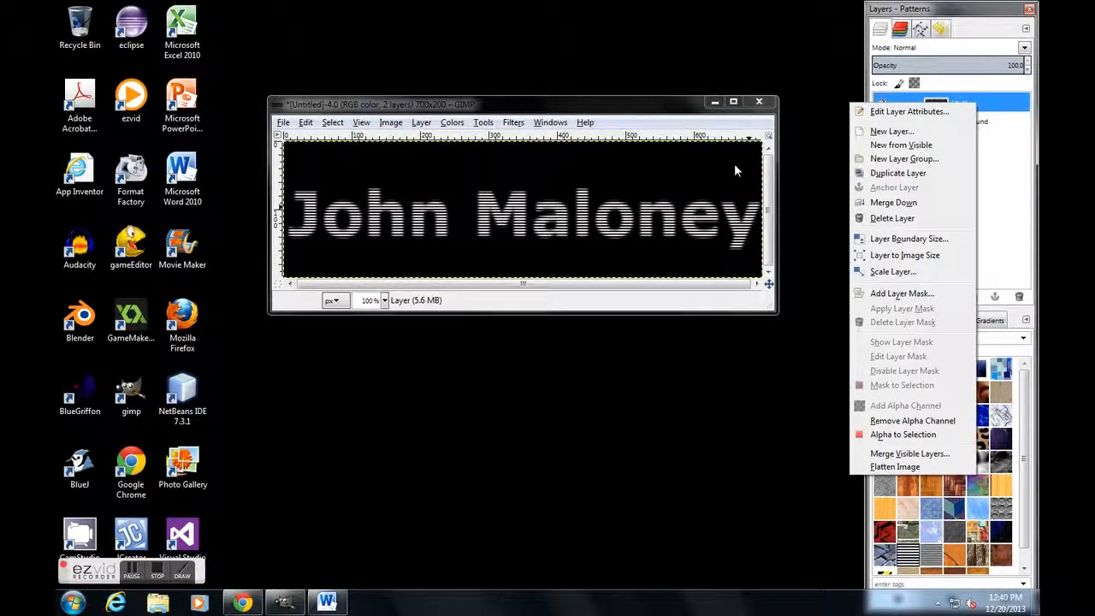
{"action": "left_click", "coordinate": [912, 294]}
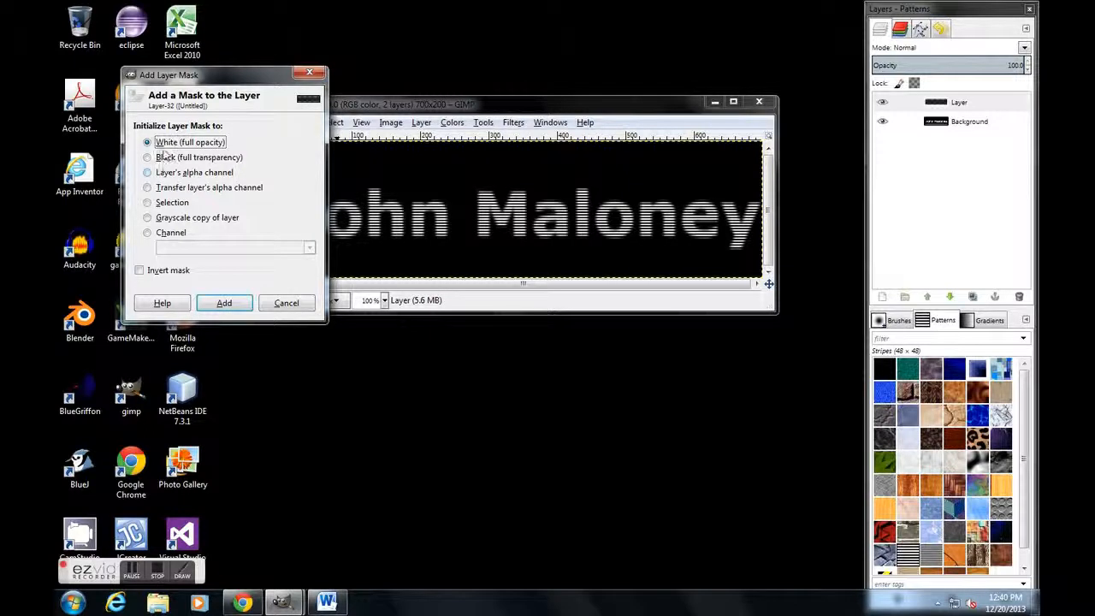
{"action": "left_click", "coordinate": [224, 305]}
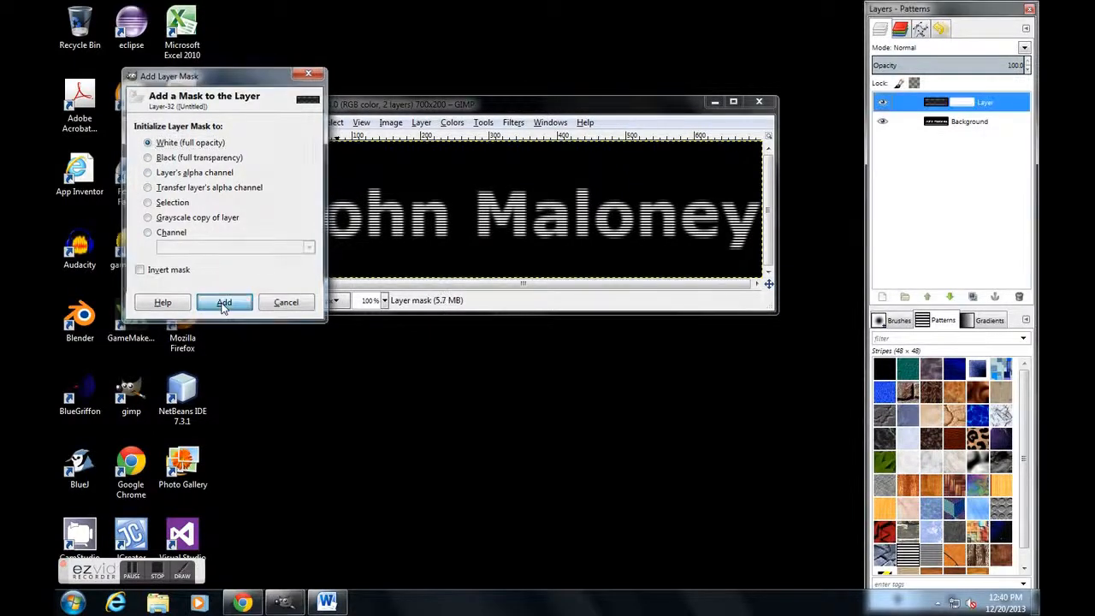
Step: Copy the background layer's blurred text, paste it into the striped layer's mask and anchor the floating selection
{"action": "left_click", "coordinate": [986, 125]}
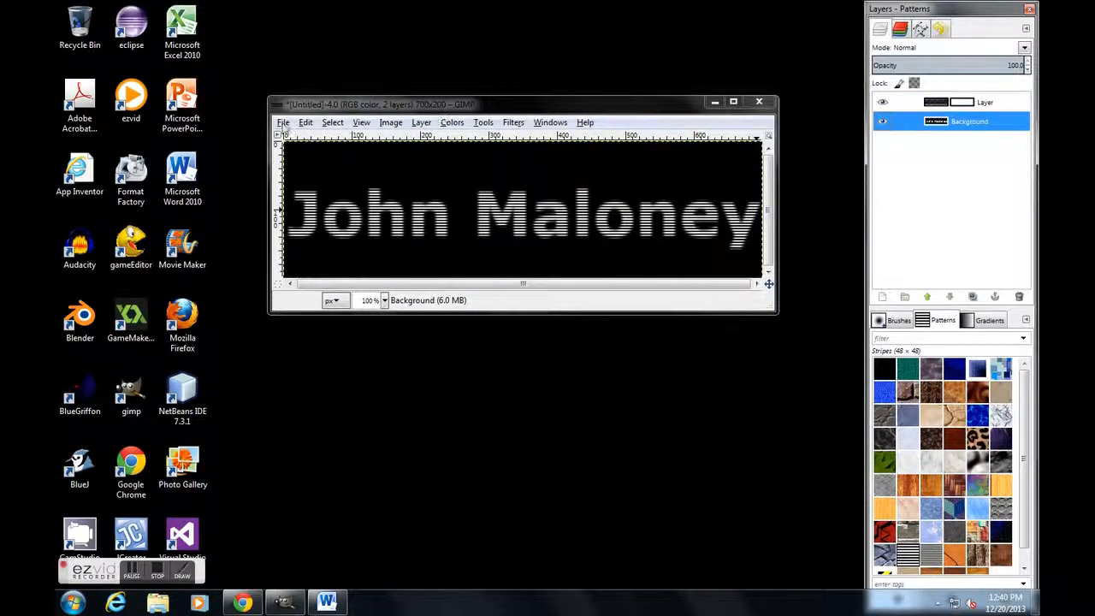
{"action": "left_click", "coordinate": [305, 122]}
{"action": "left_click", "coordinate": [328, 219]}
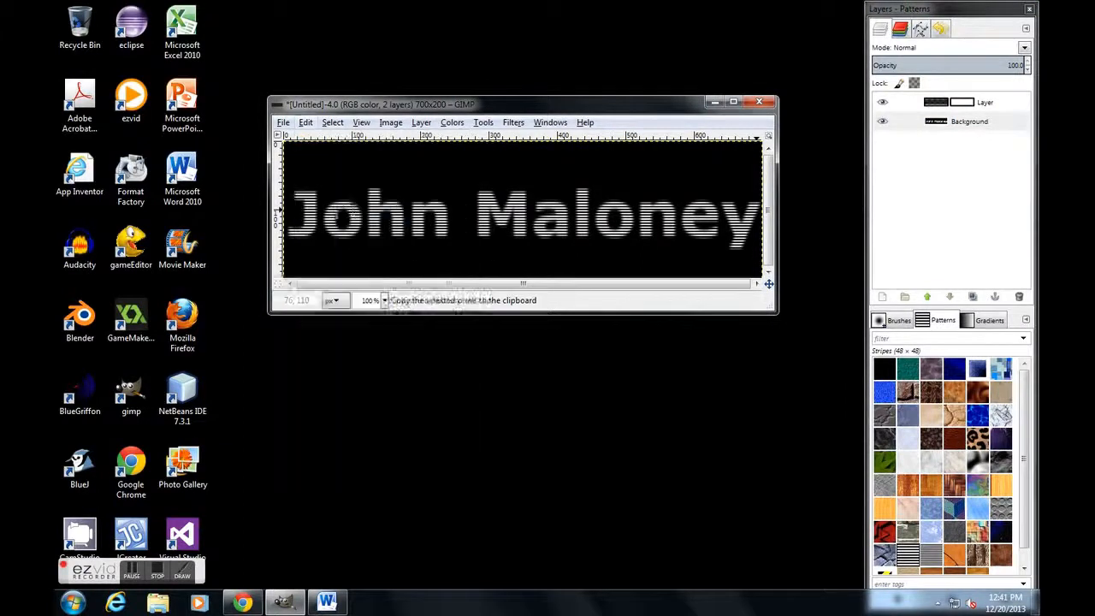
{"action": "left_click", "coordinate": [969, 103]}
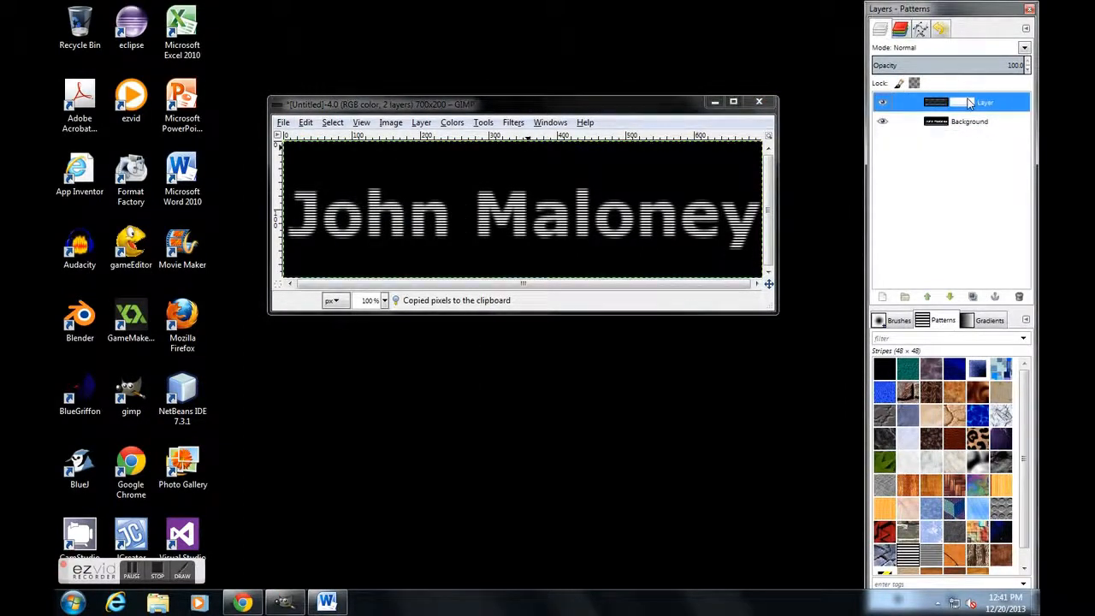
{"action": "left_click", "coordinate": [305, 123]}
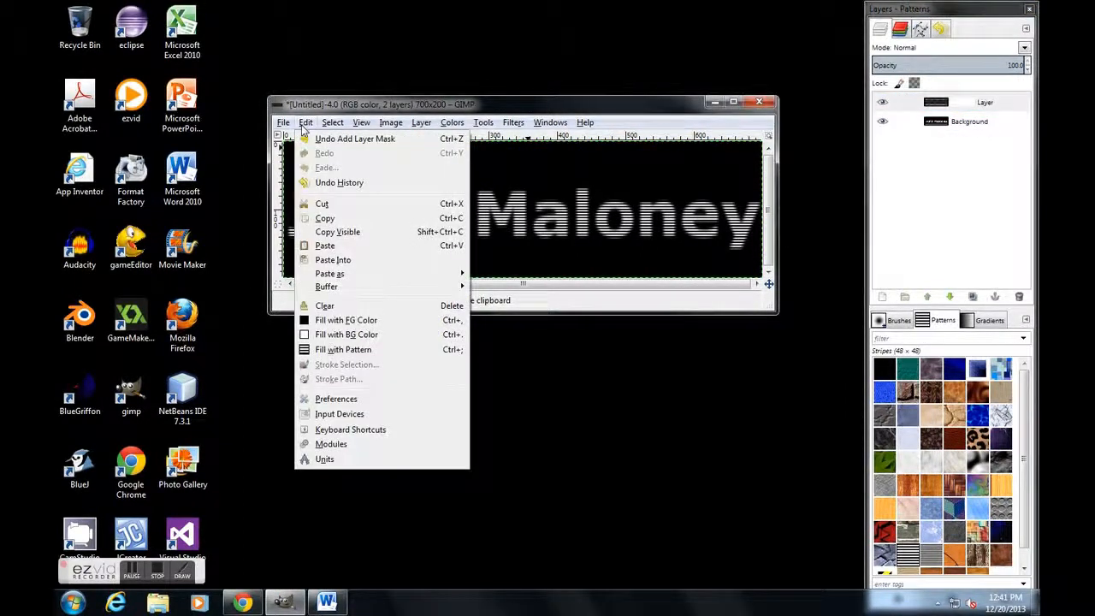
{"action": "left_click", "coordinate": [330, 246]}
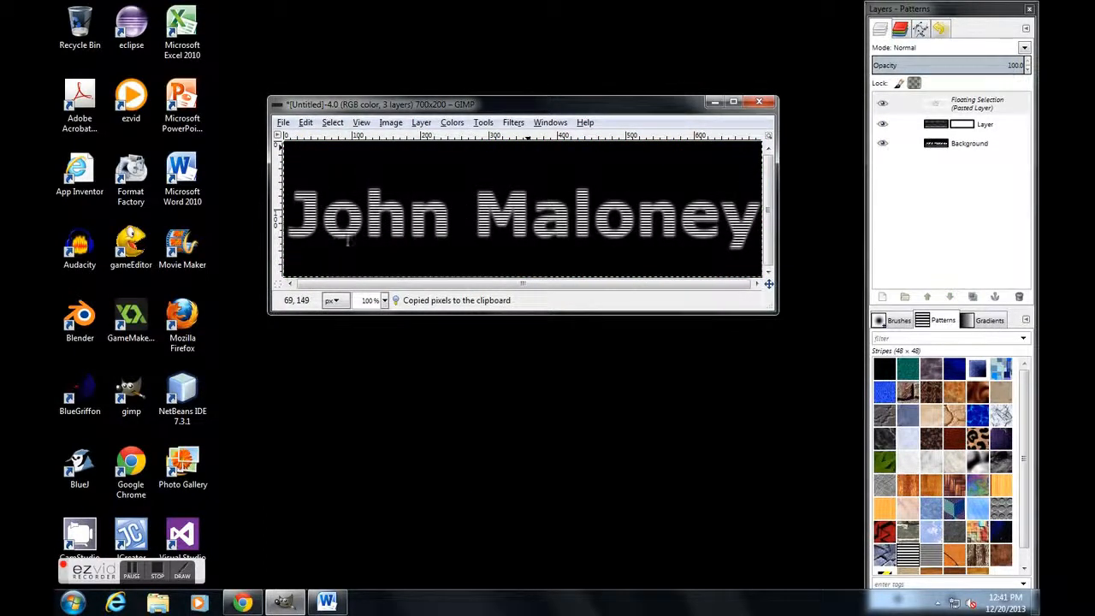
{"action": "right_click", "coordinate": [939, 104]}
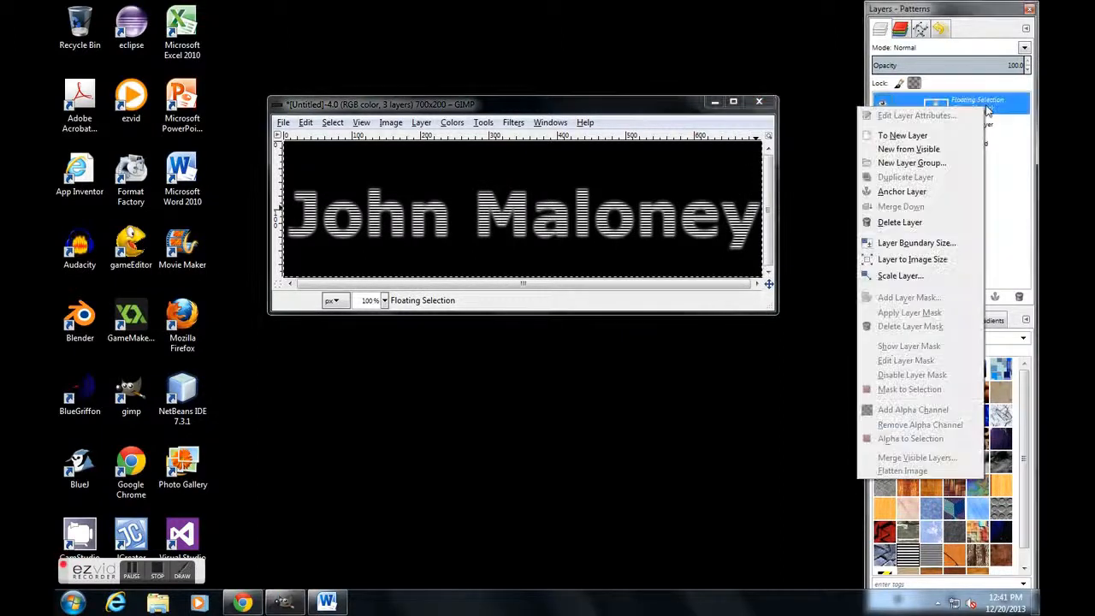
{"action": "left_click", "coordinate": [925, 192]}
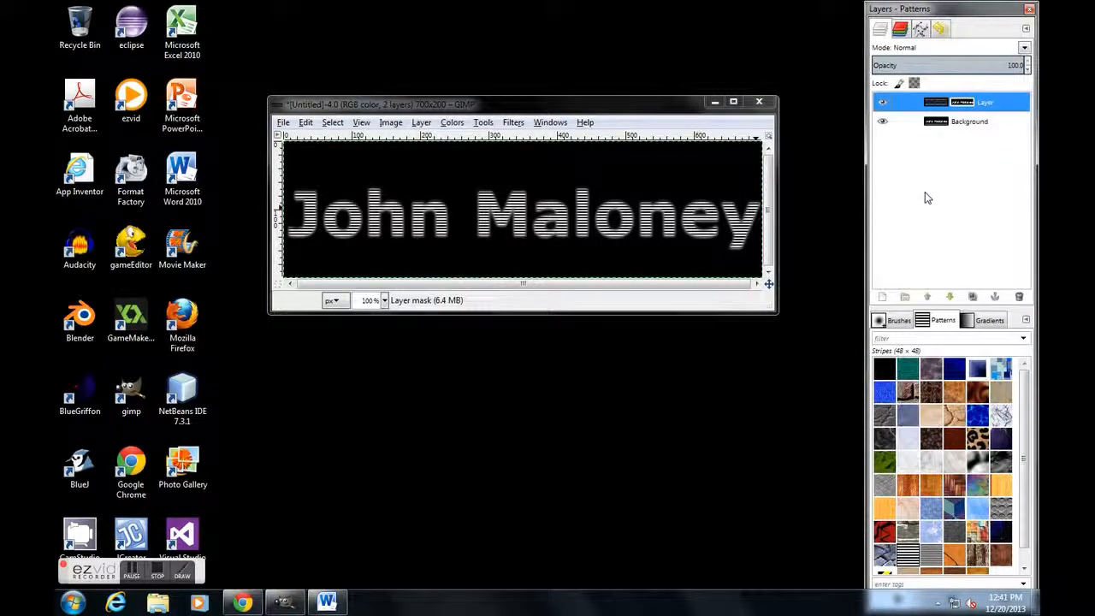
Step: Add a transparent 700 × 200 px layer directly beneath the masked striped layer and fill it with the Leather pattern
{"action": "left_click", "coordinate": [882, 297]}
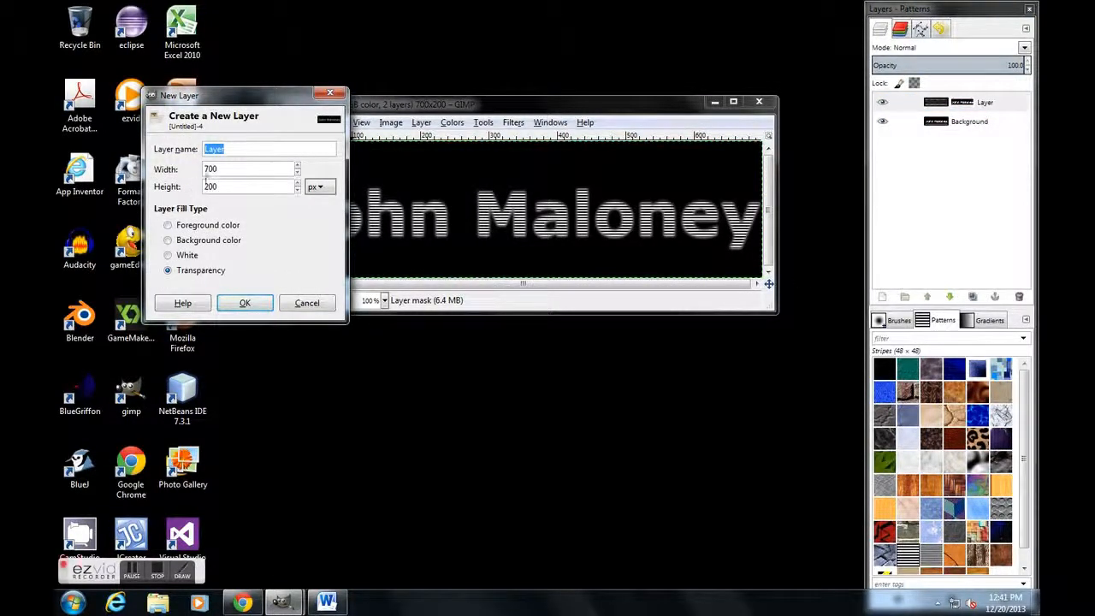
{"action": "left_click", "coordinate": [244, 302]}
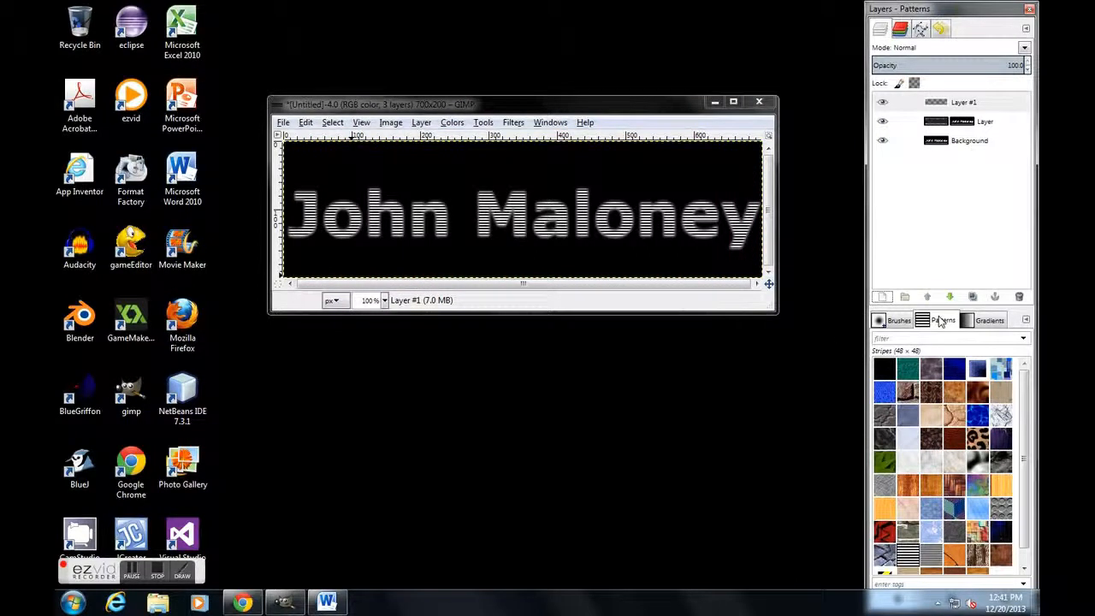
{"action": "left_click", "coordinate": [958, 442]}
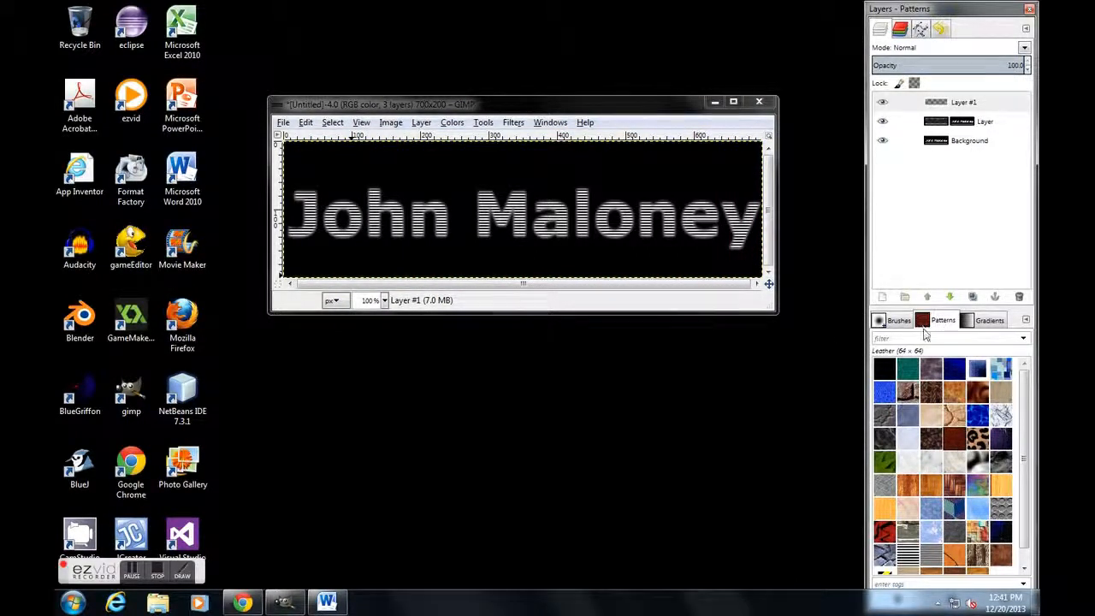
{"action": "left_click_drag", "start_coordinate": [954, 440], "coordinate": [959, 129]}
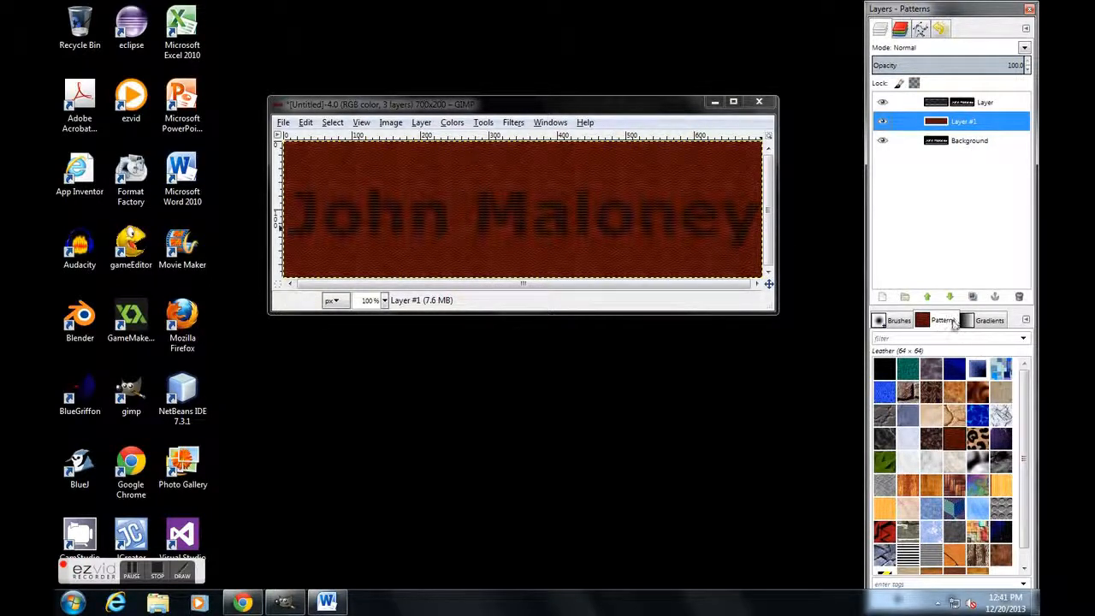
Step: Fill the masked text layer with the Leopard pattern and the layer beneath it with the green leaves pattern
{"action": "left_click_drag", "start_coordinate": [979, 441], "coordinate": [979, 109]}
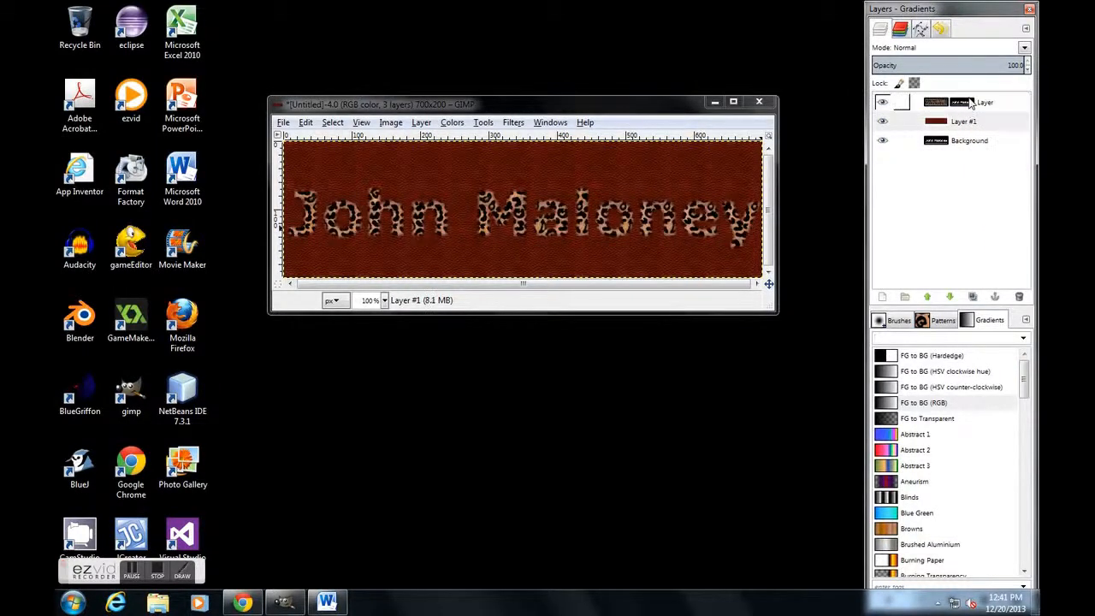
{"action": "left_click", "coordinate": [938, 324]}
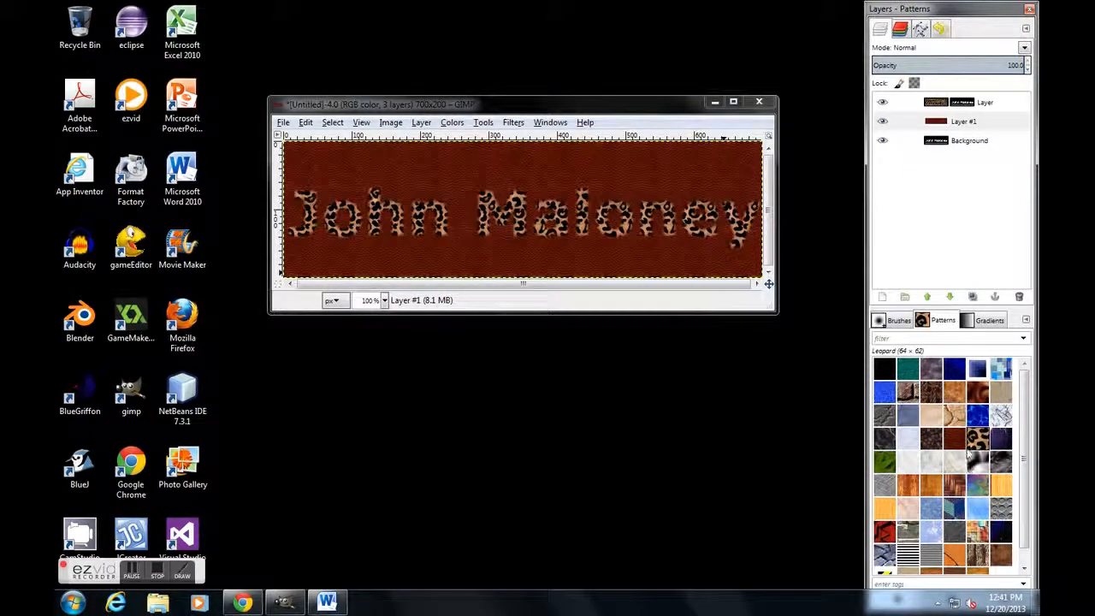
{"action": "left_click_drag", "start_coordinate": [888, 462], "coordinate": [924, 122]}
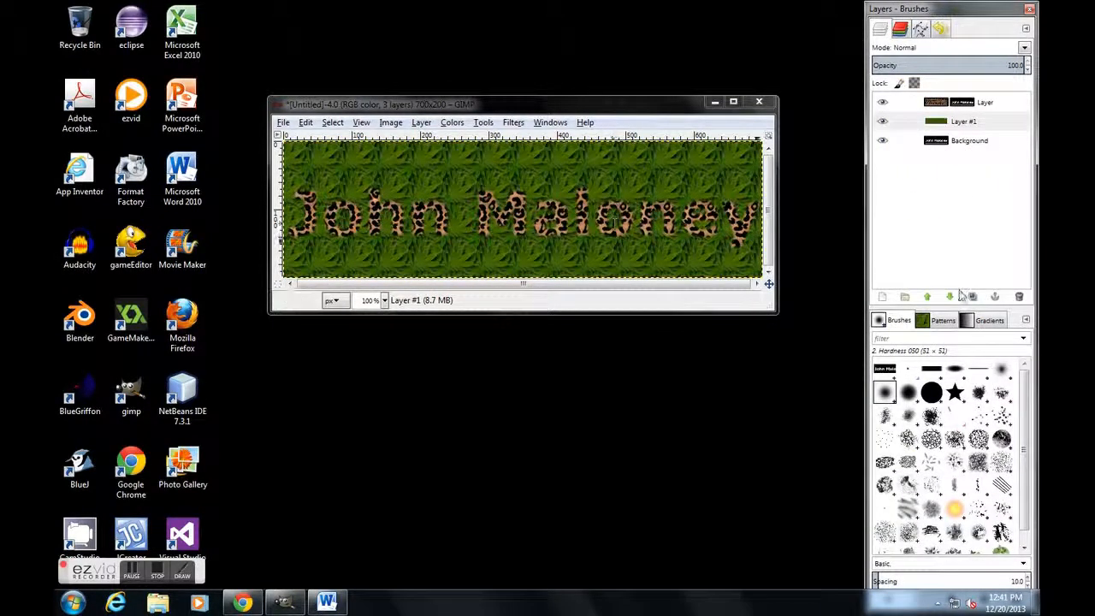